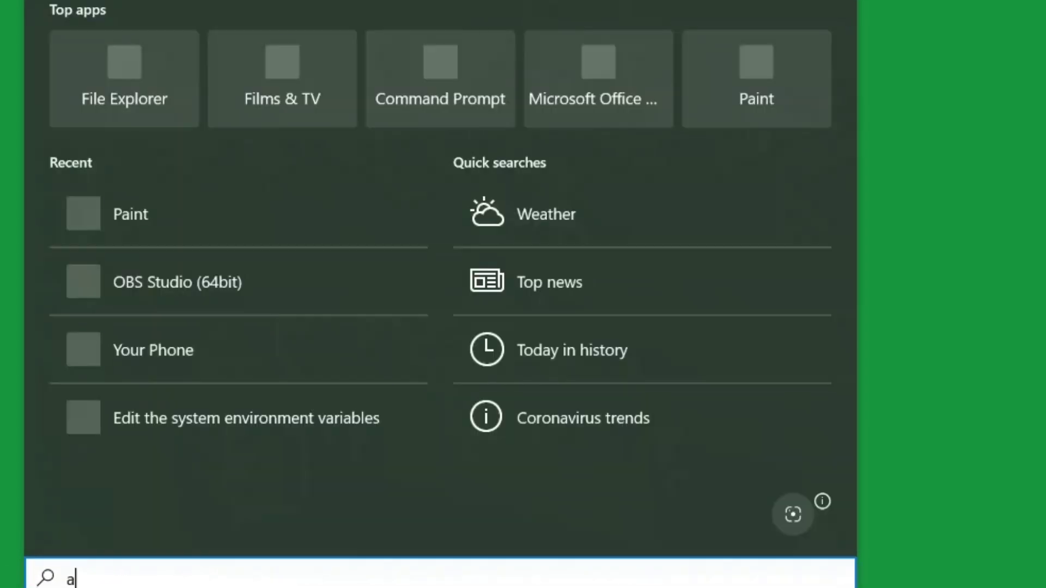
type("pex")
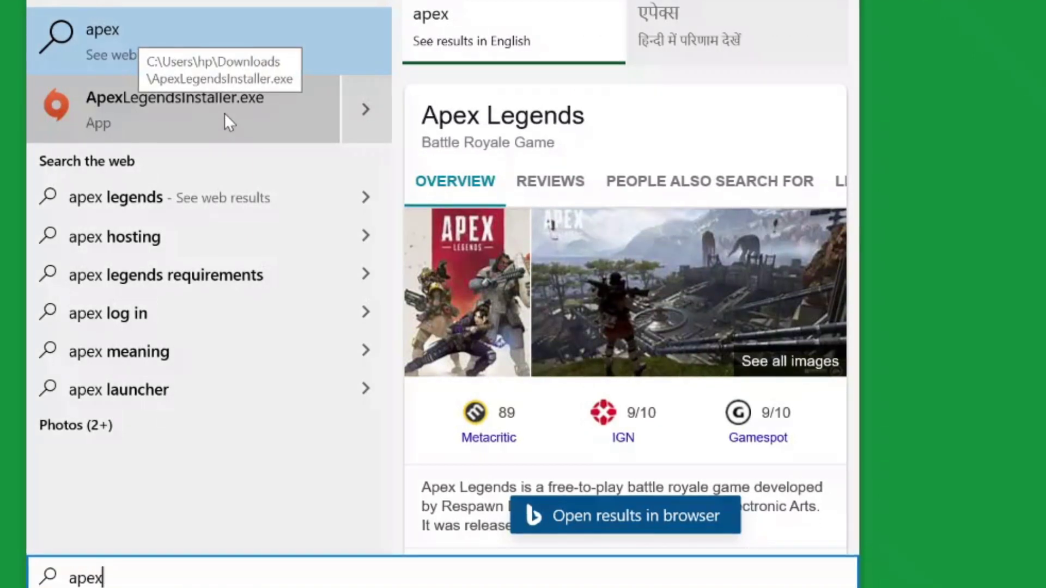
- Bring up the quick actions for the ApexLegendsInstaller.exe search result
right_click(219, 108)
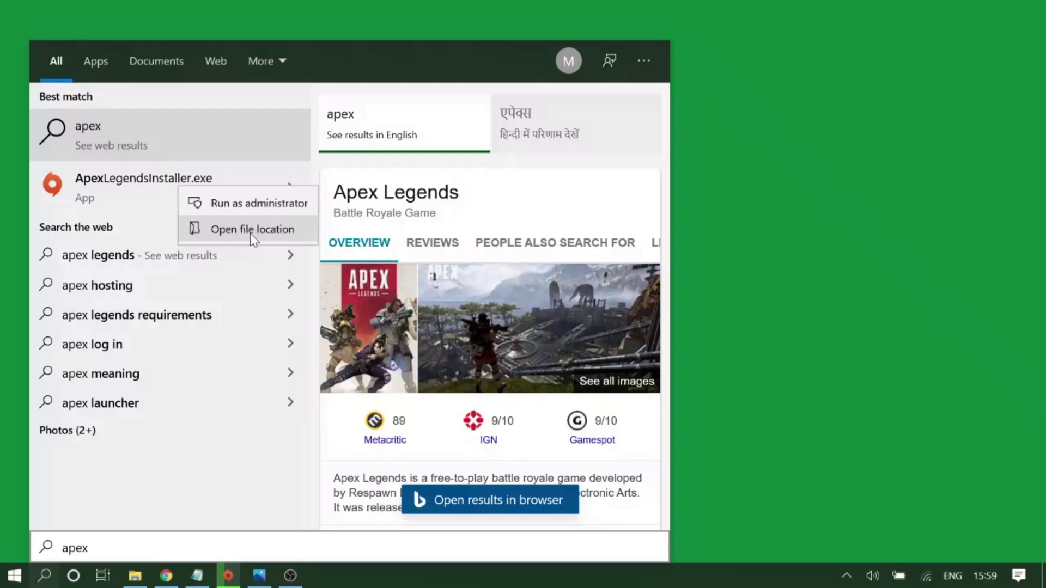
- Show the installer in Downloads, open its Properties and centre the dialog with Explorer minimized
left_click(307, 185)
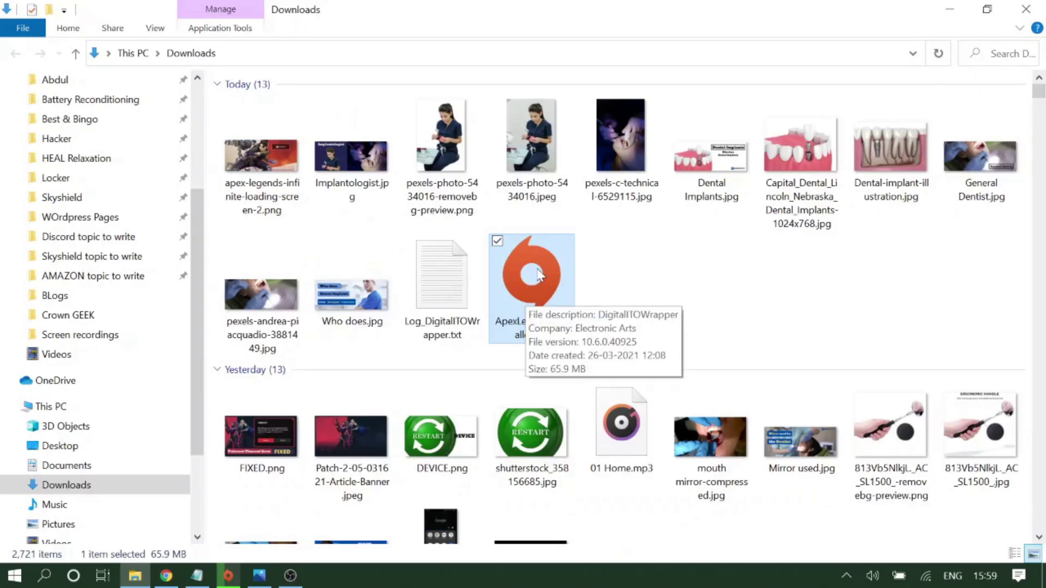
right_click(537, 274)
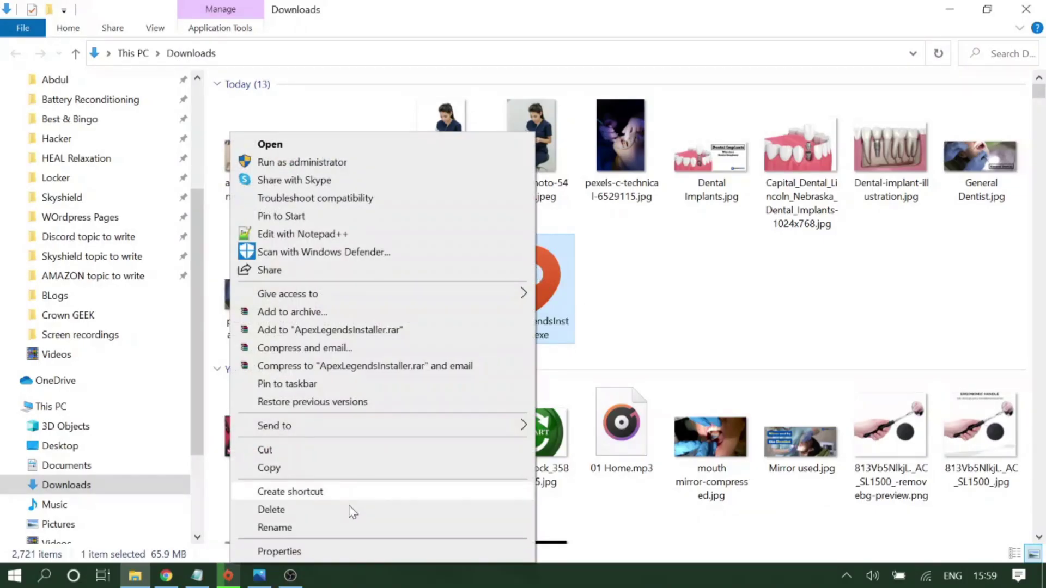
left_click(279, 551)
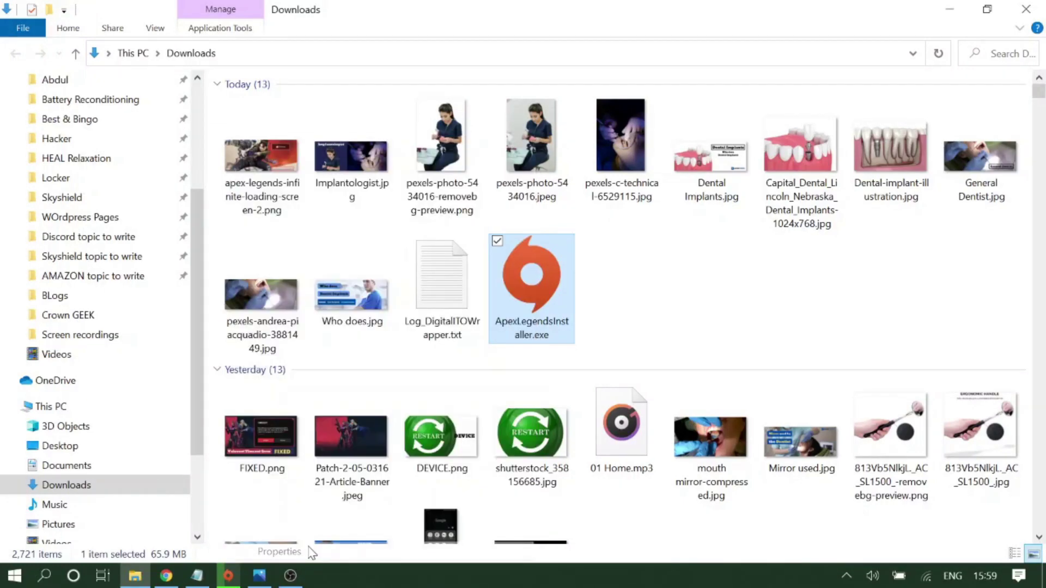
left_click(940, 8)
left_click_drag(713, 154, 582, 109)
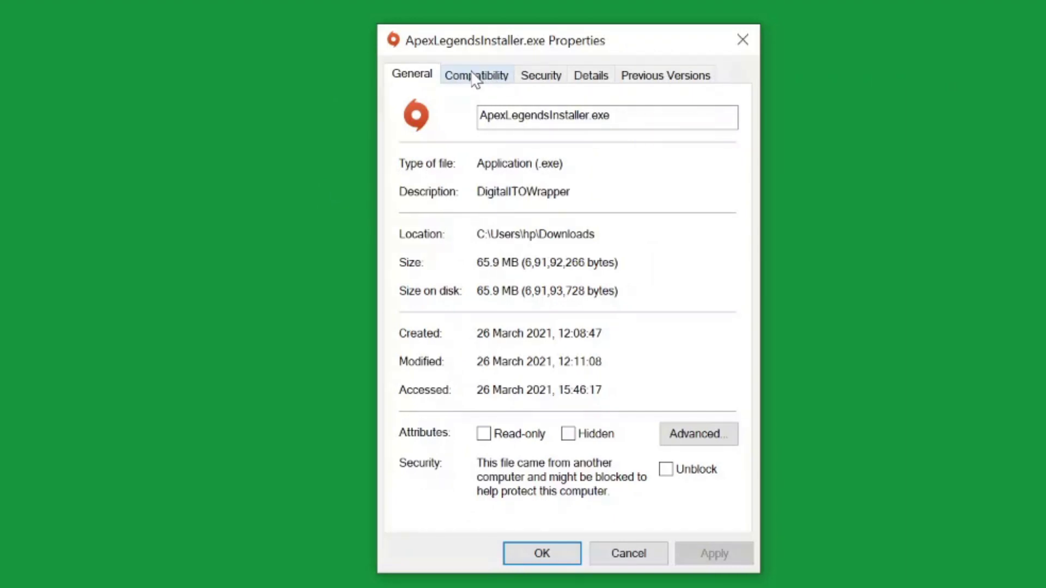
- On Compatibility, enable Run as administrator and Disable fullscreen optimizations
left_click(478, 82)
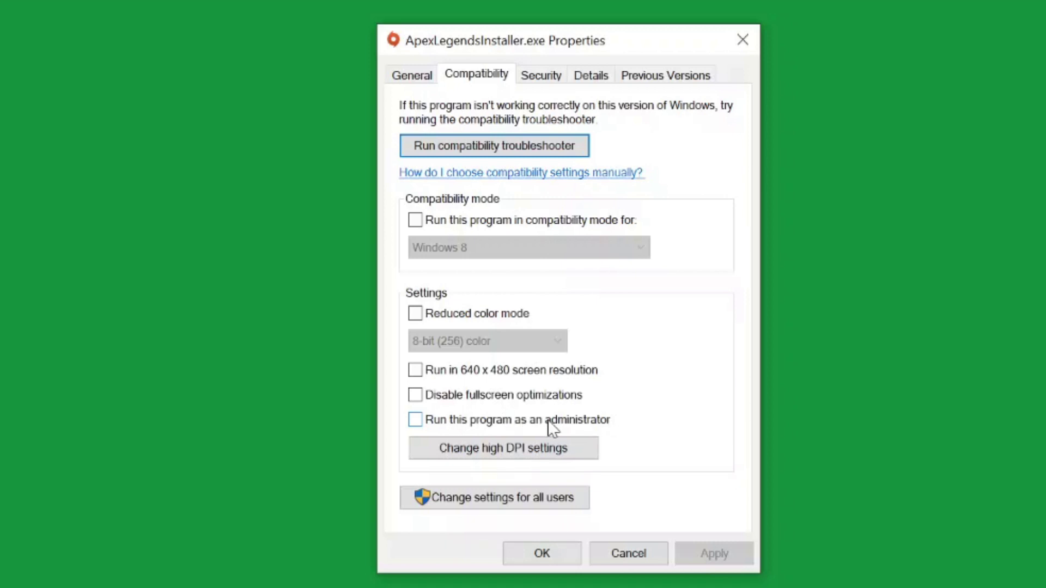
left_click(415, 421)
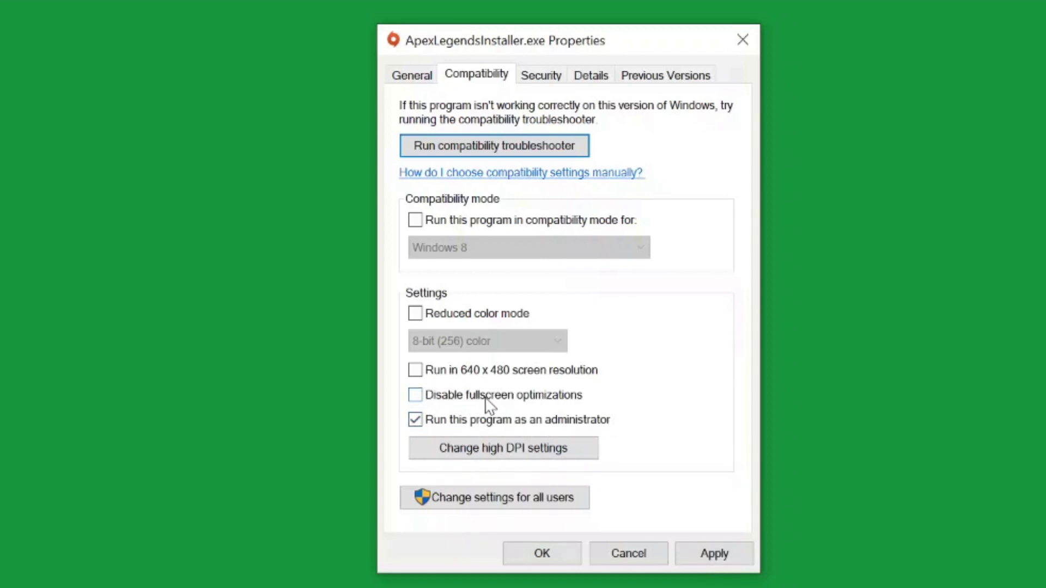
left_click(415, 397)
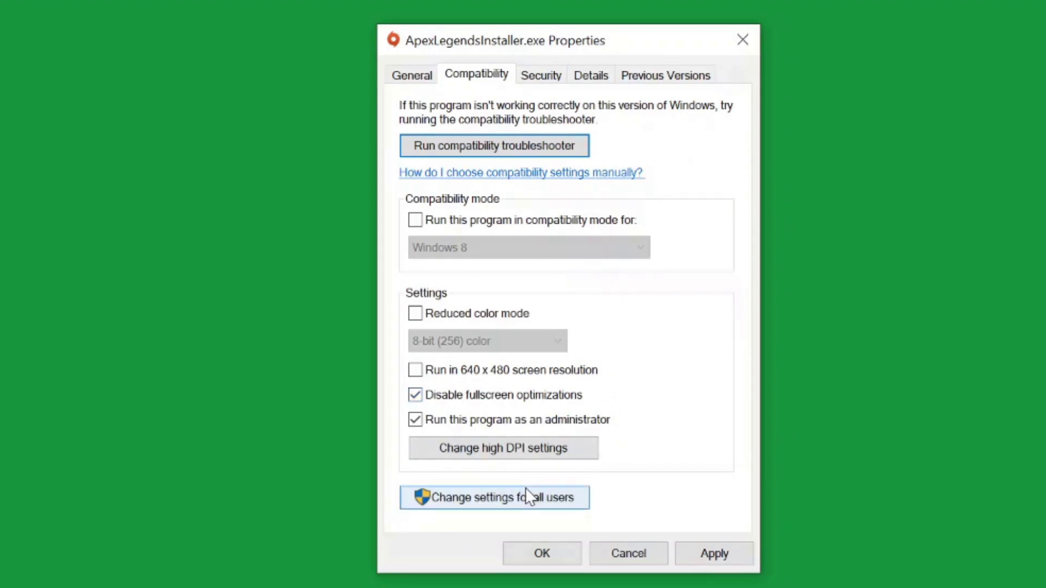
- Clear the two settings and set compatibility mode to Windows 8
left_click(416, 421)
left_click(417, 396)
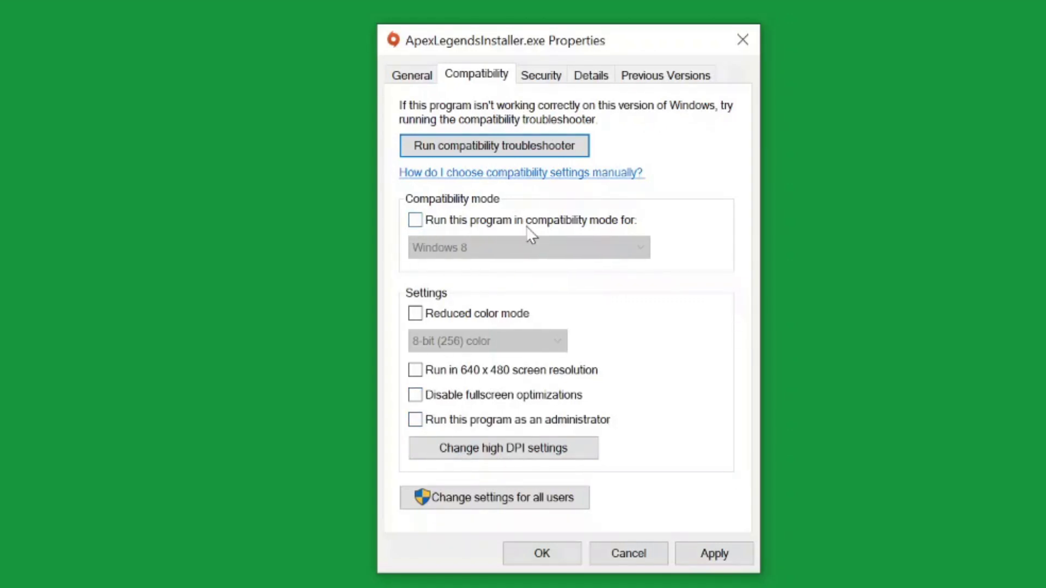
left_click(416, 221)
left_click(497, 250)
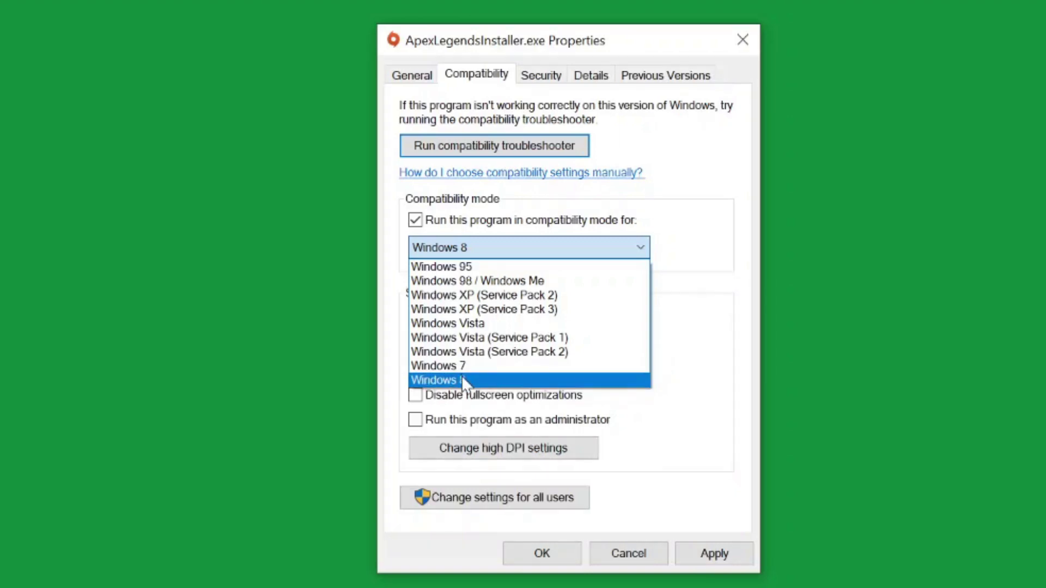
left_click(561, 380)
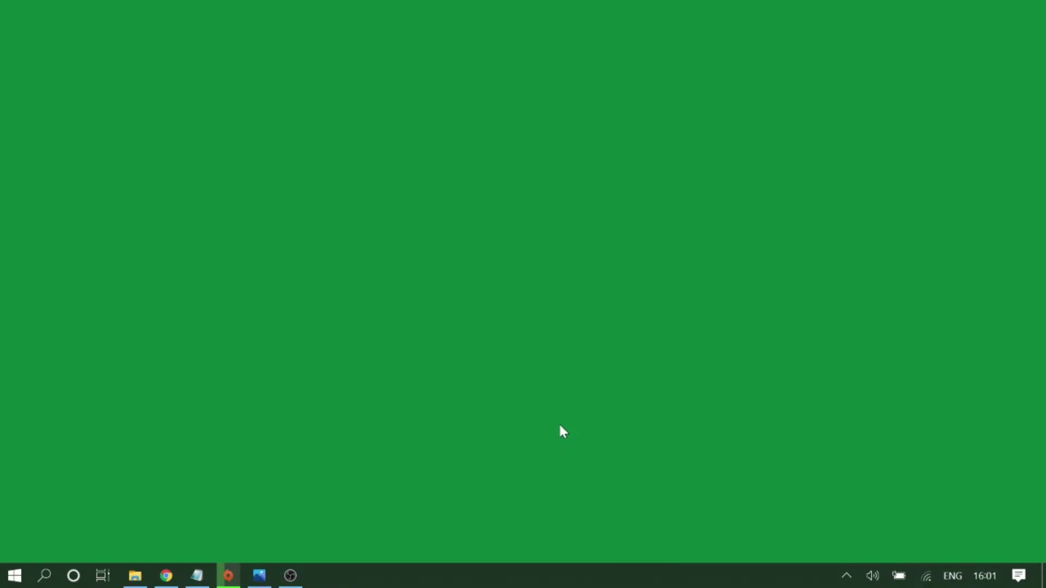
left_click(228, 575)
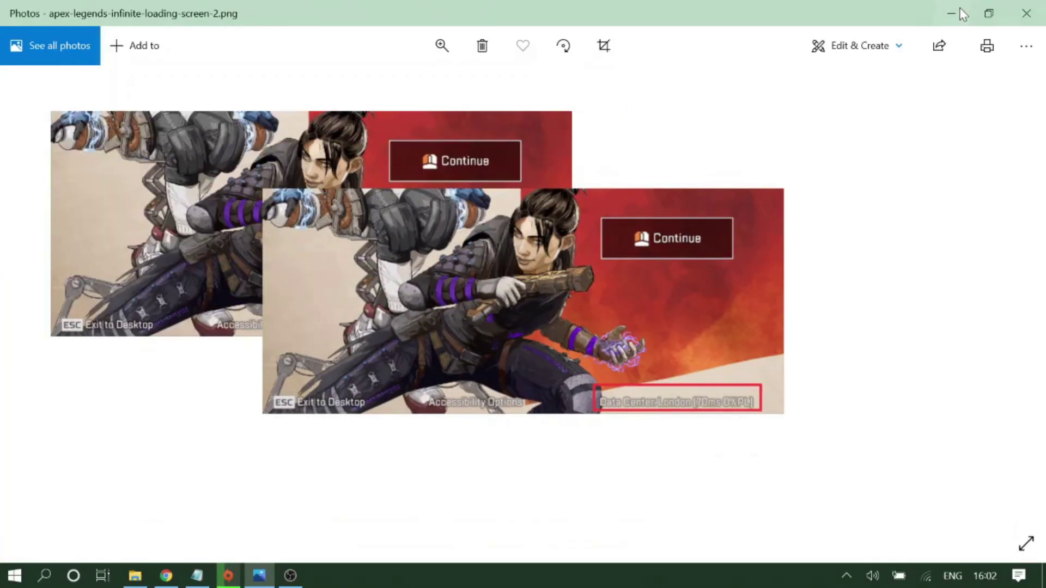
left_click(961, 15)
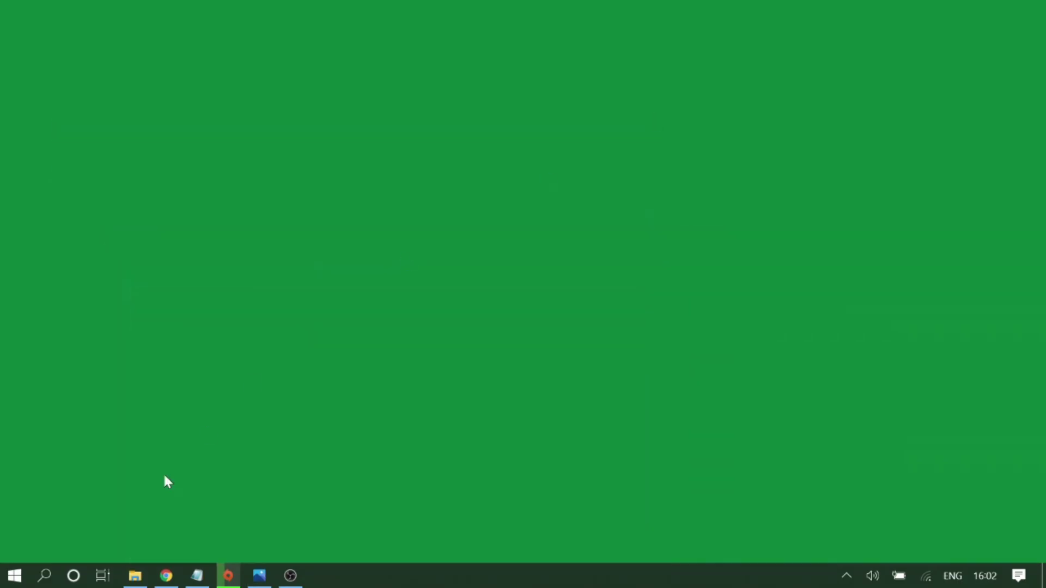
- Open Windows search to look up Command Prompt
left_click(46, 578)
type("cmd")
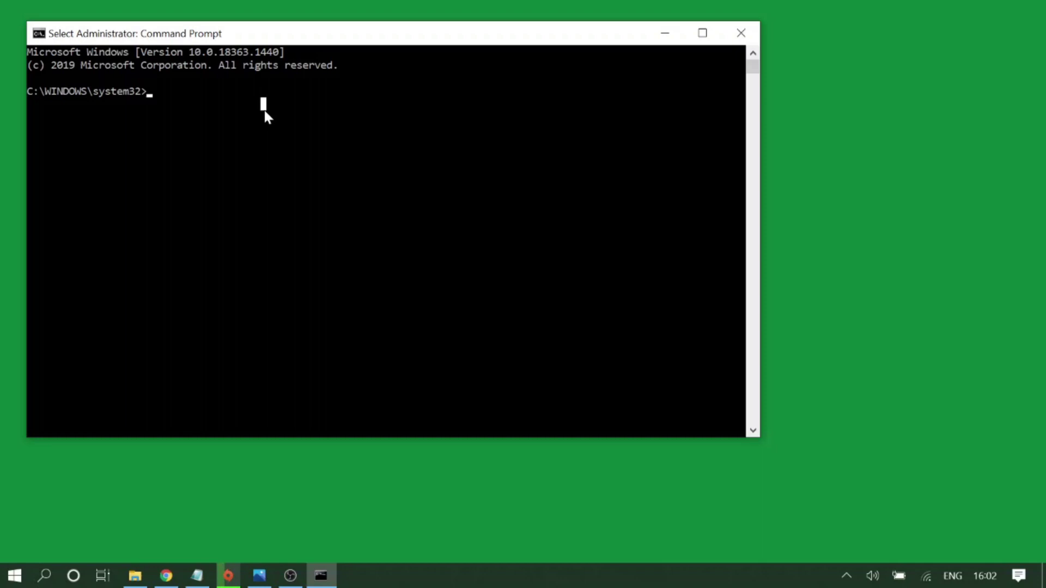
type("i")
type("pconfig")
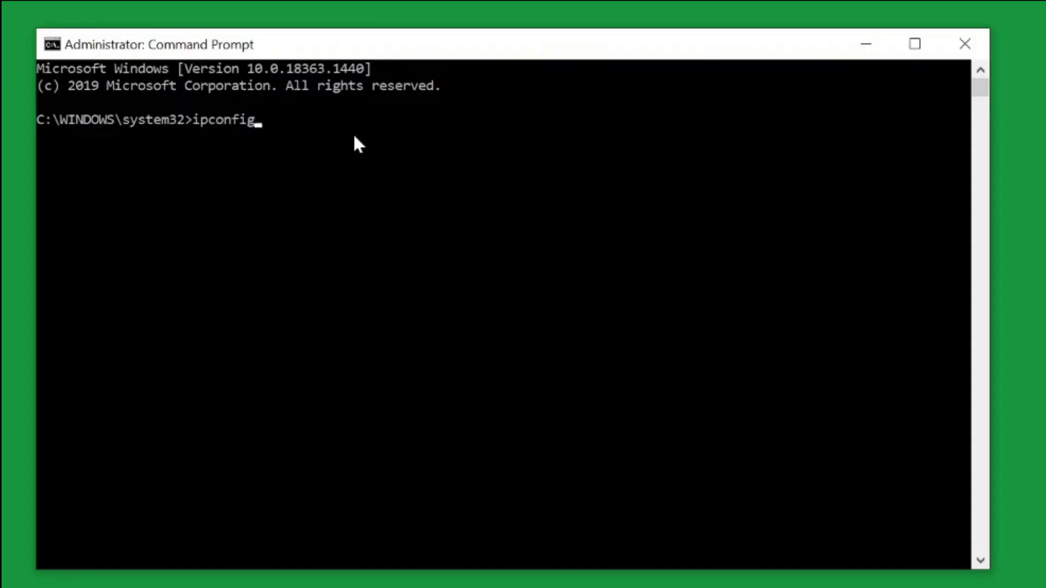
type(" /l")
- Correct the mistyped ipconfig /flushdns command before running it
key("BackSpace")
type("flush")
type("dns")
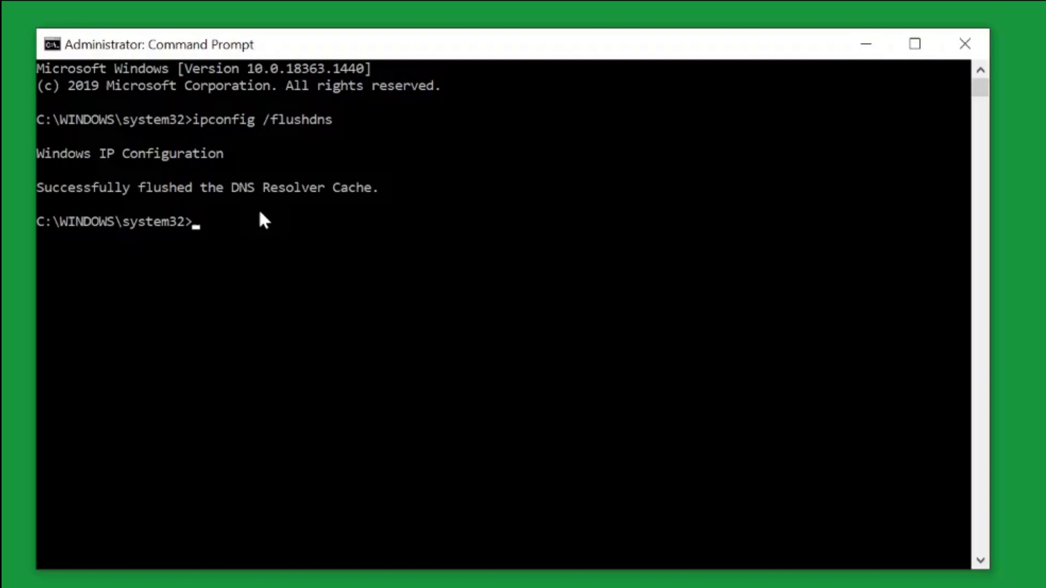
type("ipc")
type("onfig ")
type("/release")
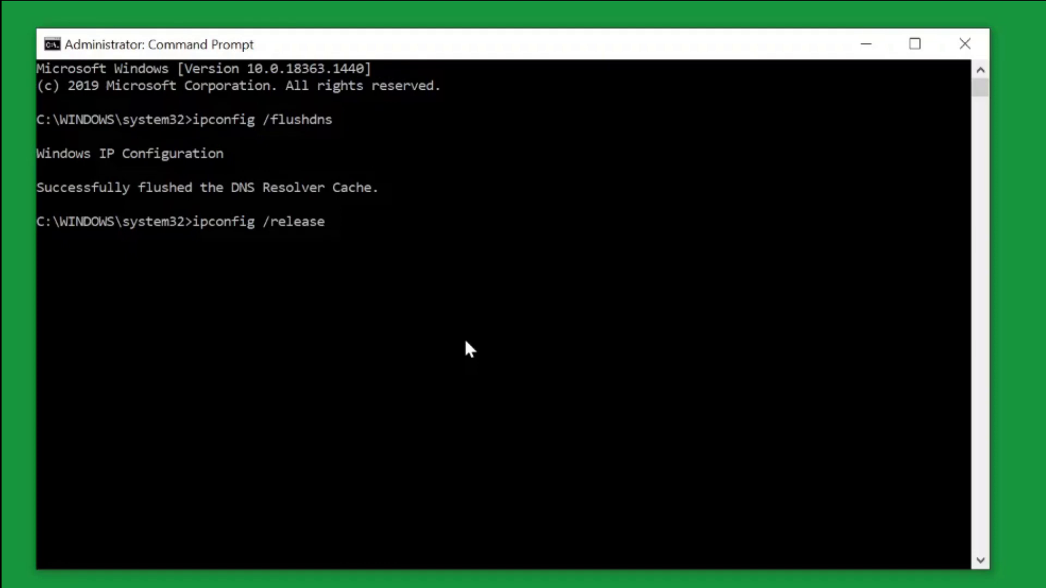
- Run ipconfig /release then ipconfig /renew to reassign the Wi-Fi address
key("Return")
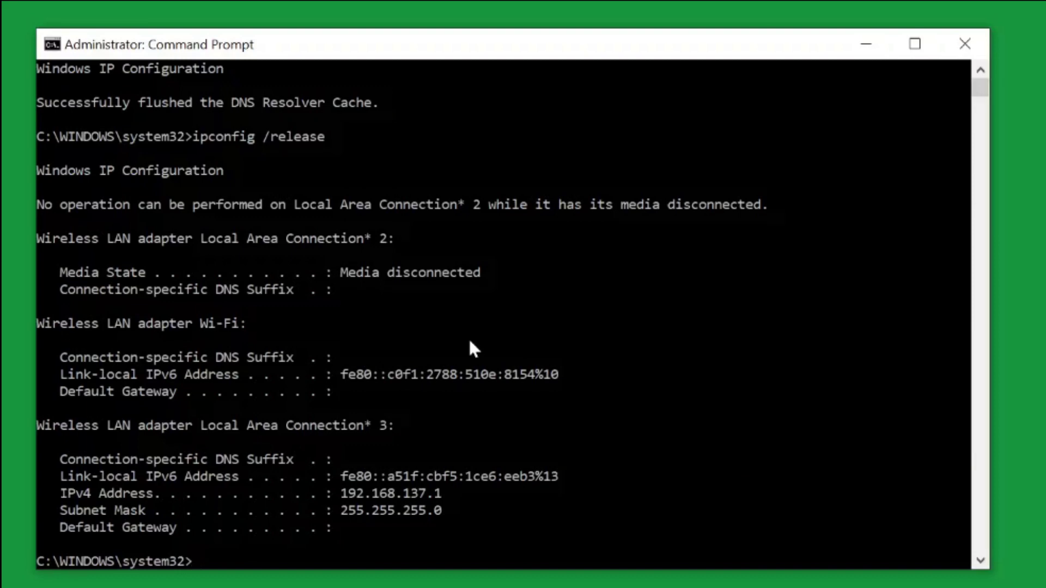
type("ipc")
type("o")
type("nfig")
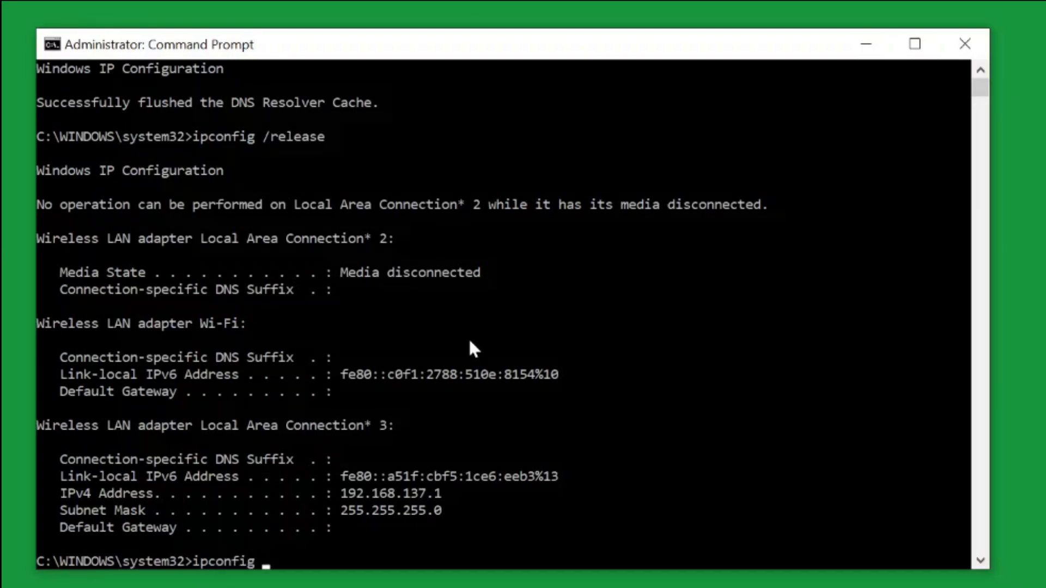
type(" /r")
type("enew")
key("Return")
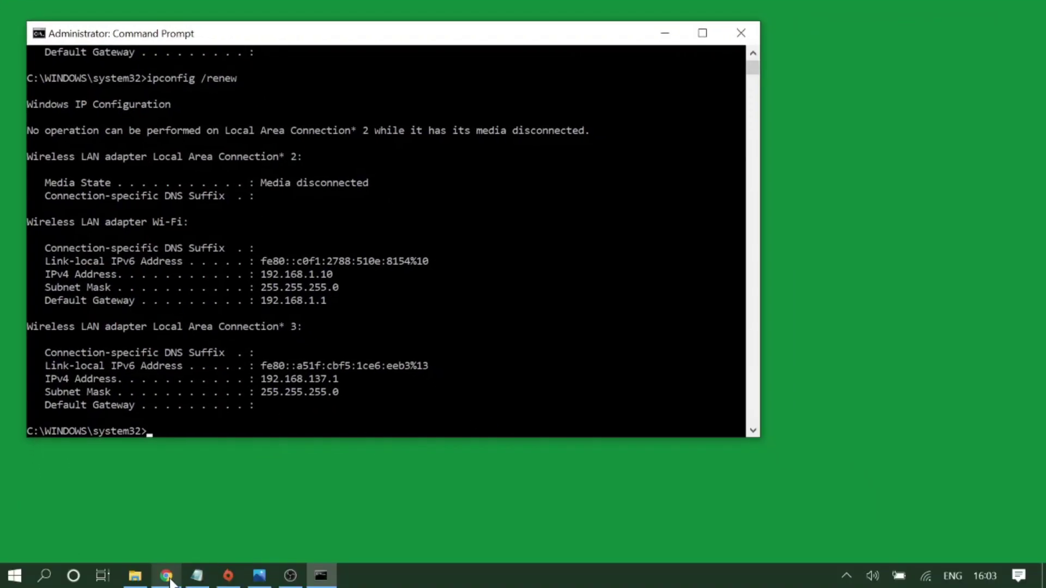
- Launch Chrome, search Google for 'revo uninstaller' and maximize the window
left_click(44, 576)
type("cmd")
left_click(59, 577)
left_click(165, 576)
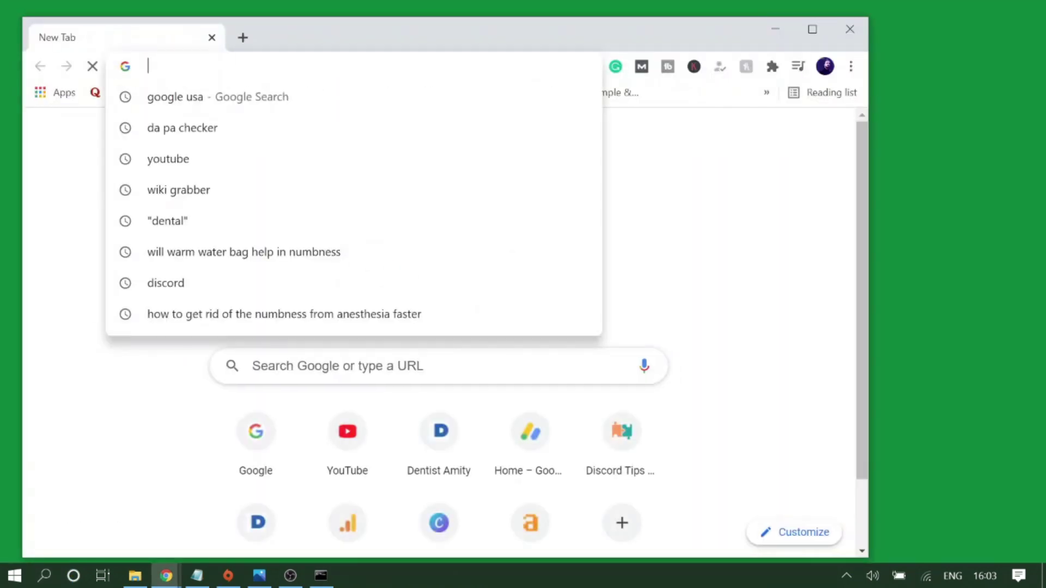
type("goog")
key("Return")
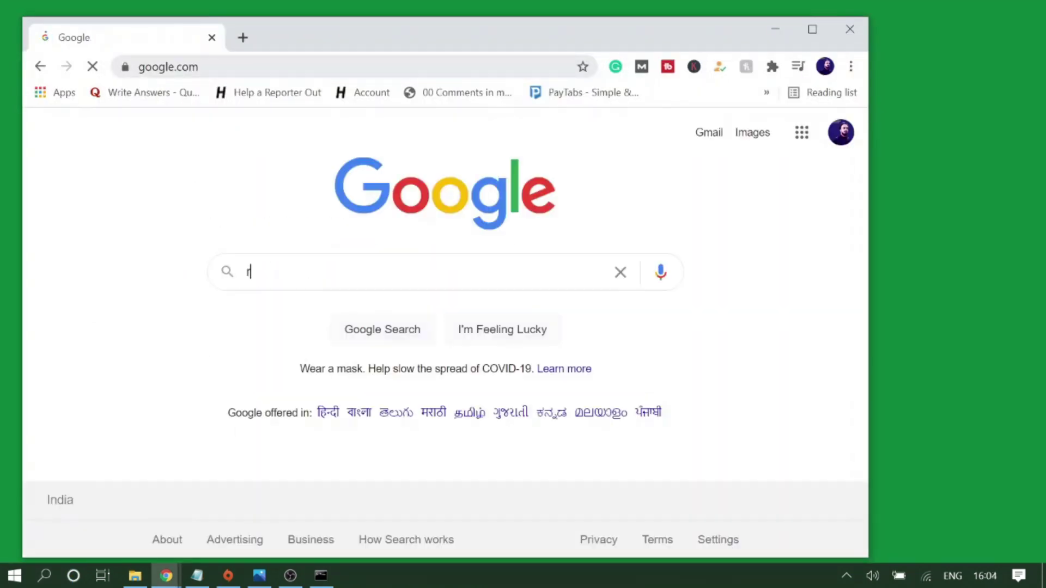
type("revo uninstal")
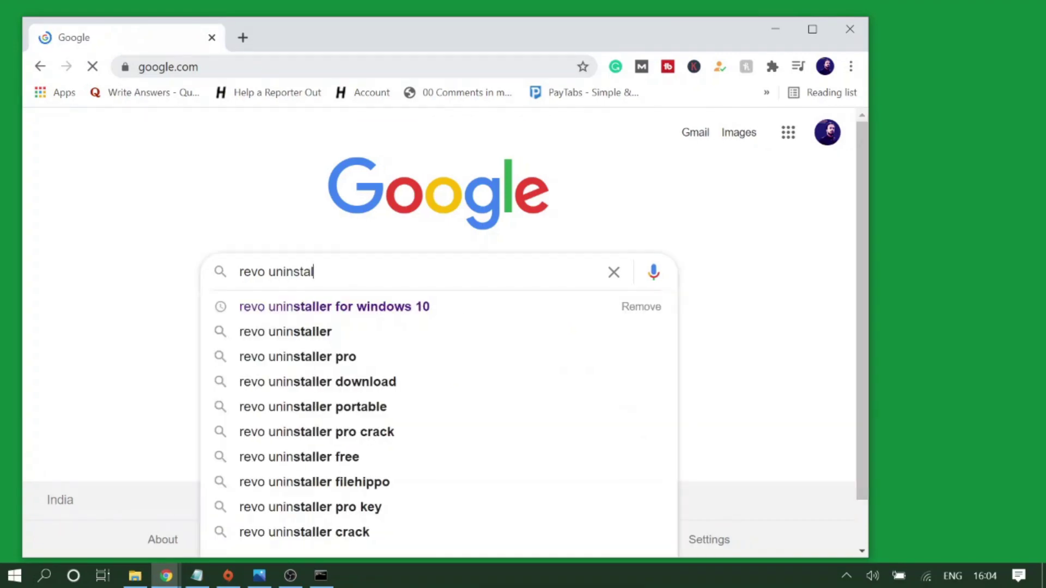
type("ler")
key("Return")
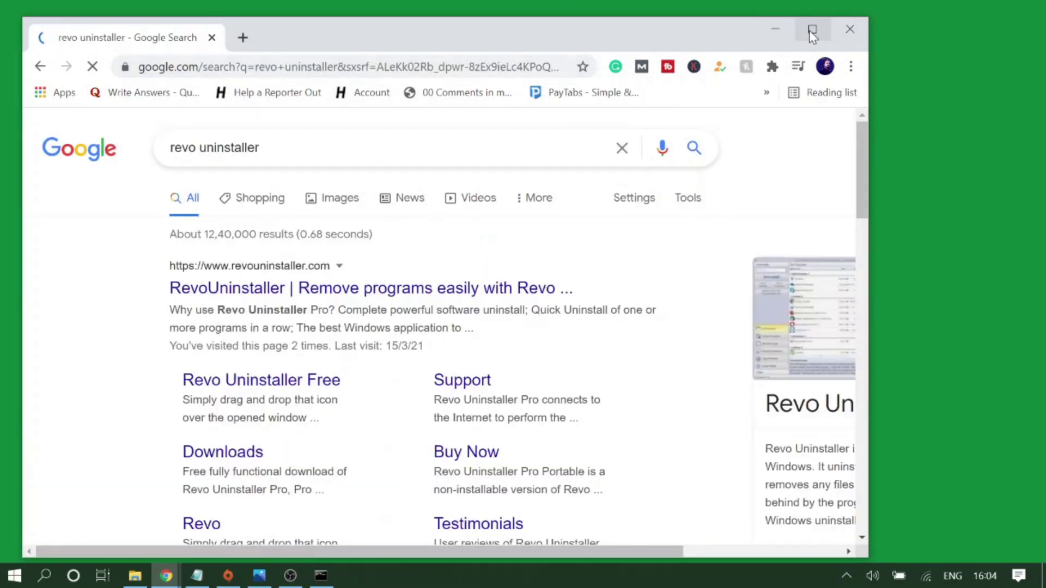
left_click(812, 28)
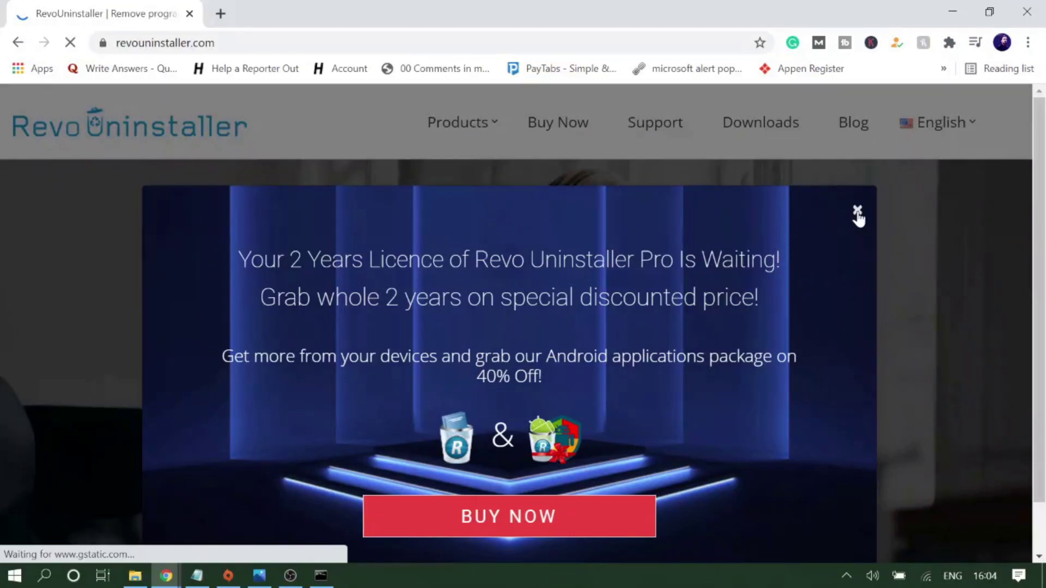
- Dismiss the licence discount popup on revouninstaller.com
left_click(850, 210)
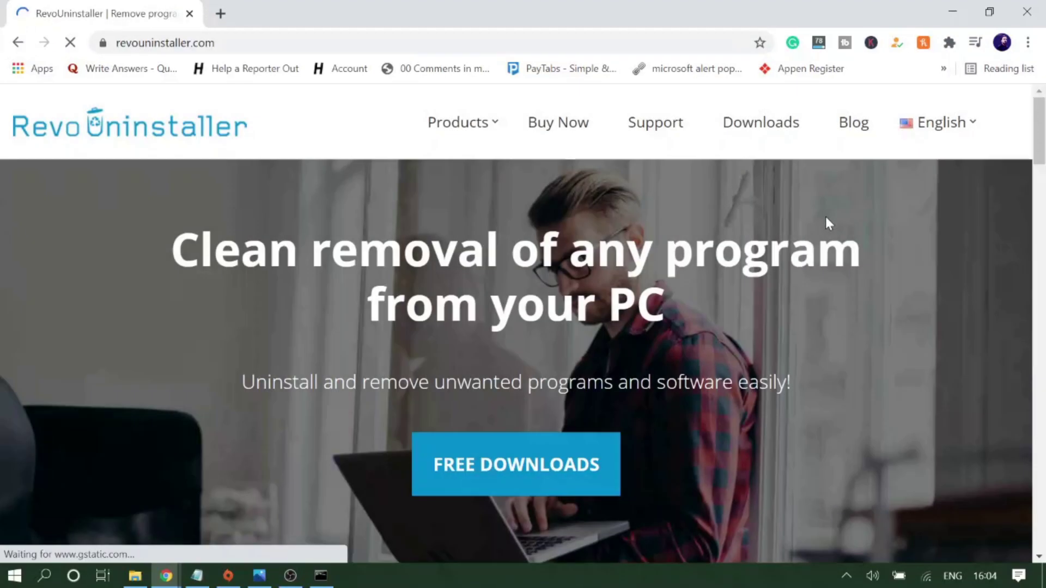